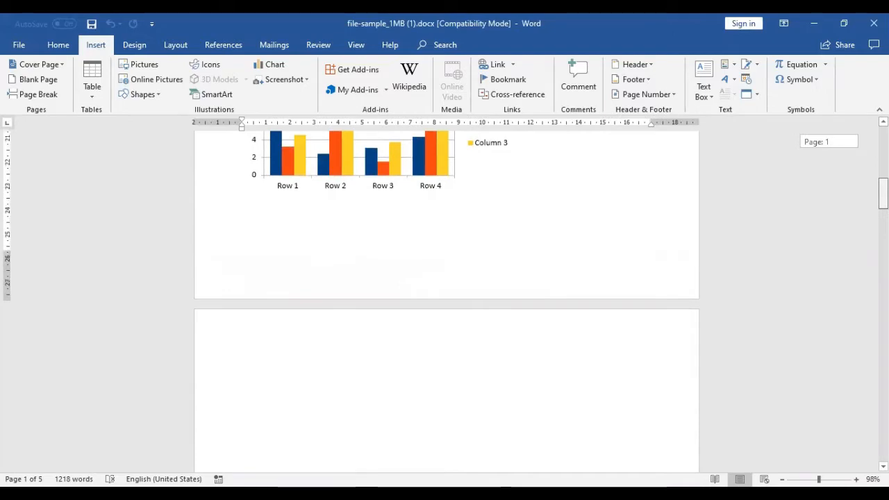
Step: Look through the document's pages from the first to the last and return to the beginning
{"action": "scroll", "coordinate": [447, 299], "scroll_direction": "down", "scroll_amount": 15}
{"action": "scroll", "coordinate": [447, 299], "scroll_direction": "down", "scroll_amount": 5}
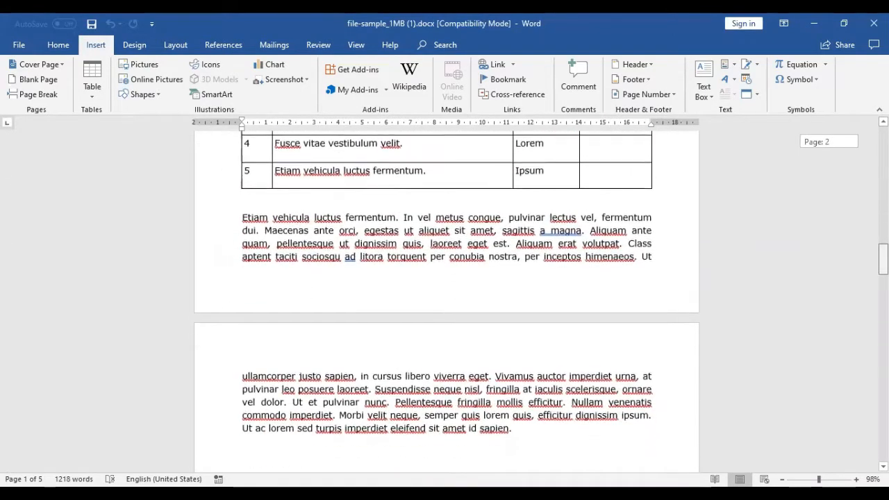
{"action": "scroll", "coordinate": [446, 299], "scroll_direction": "down", "scroll_amount": 20}
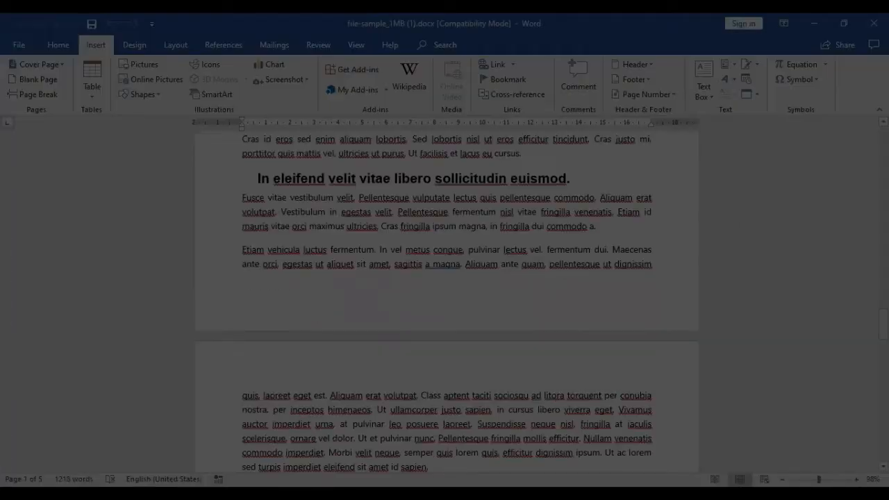
{"action": "scroll", "coordinate": [447, 299], "scroll_direction": "down", "scroll_amount": 10}
{"action": "scroll", "coordinate": [446, 298], "scroll_direction": "down", "scroll_amount": 8}
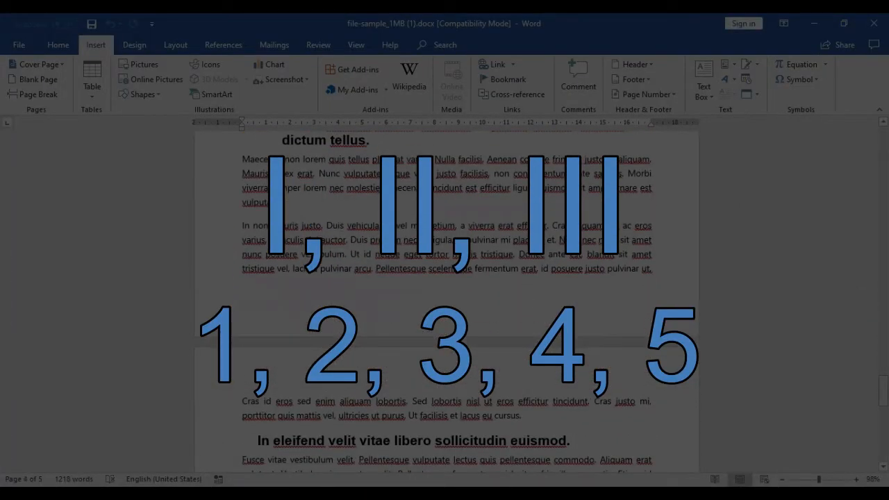
{"action": "left_click_drag", "start_coordinate": [884, 390], "coordinate": [884, 446]}
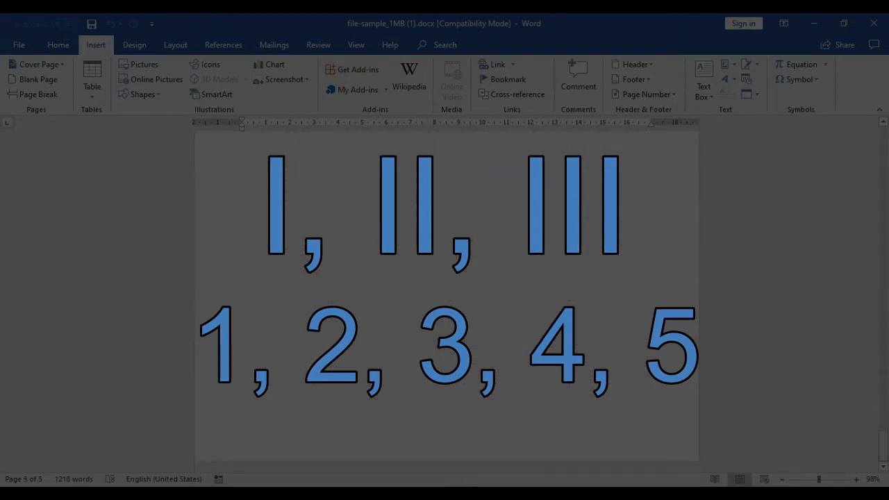
{"action": "left_click_drag", "start_coordinate": [884, 446], "coordinate": [884, 141]}
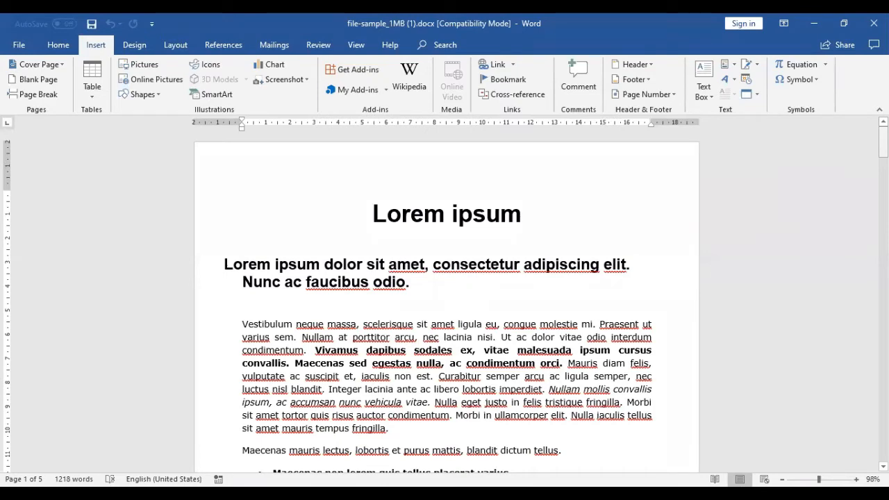
Step: Insert a centred page number in the footer using the Plain Number 2 bottom-of-page style
{"action": "scroll", "coordinate": [692, 242], "scroll_direction": "down", "scroll_amount": 12}
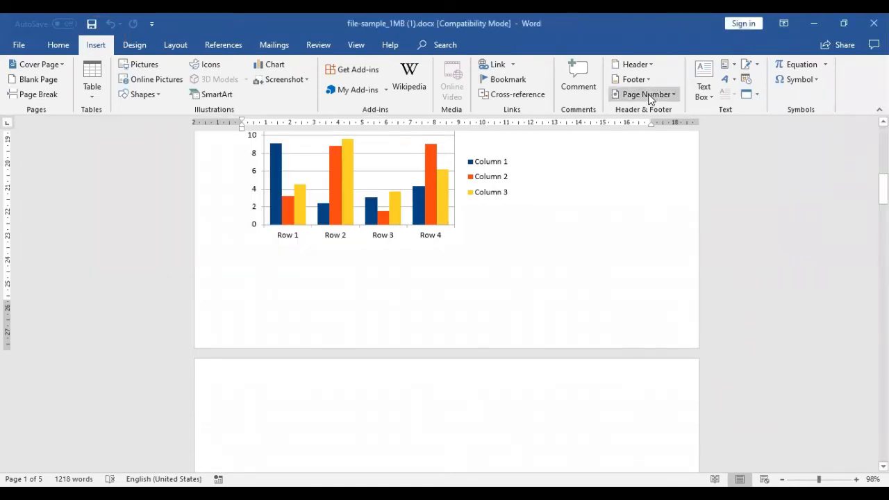
{"action": "left_click", "coordinate": [650, 97]}
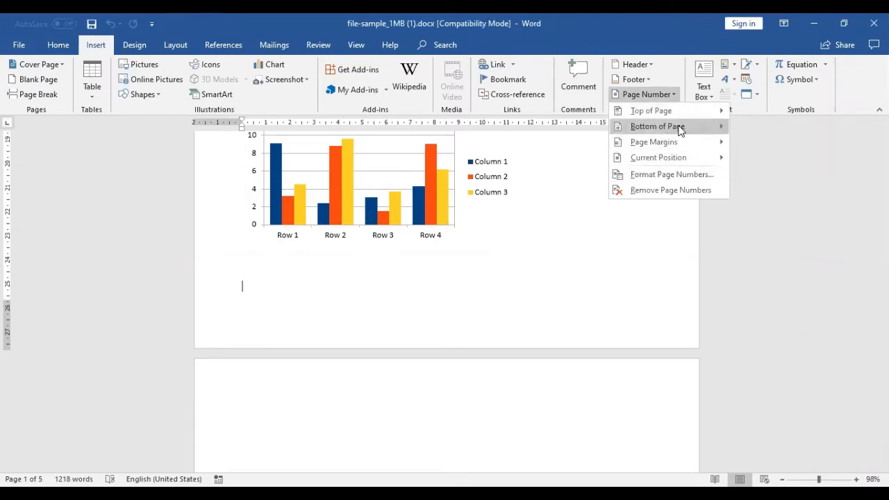
{"action": "mouse_move", "coordinate": [681, 131]}
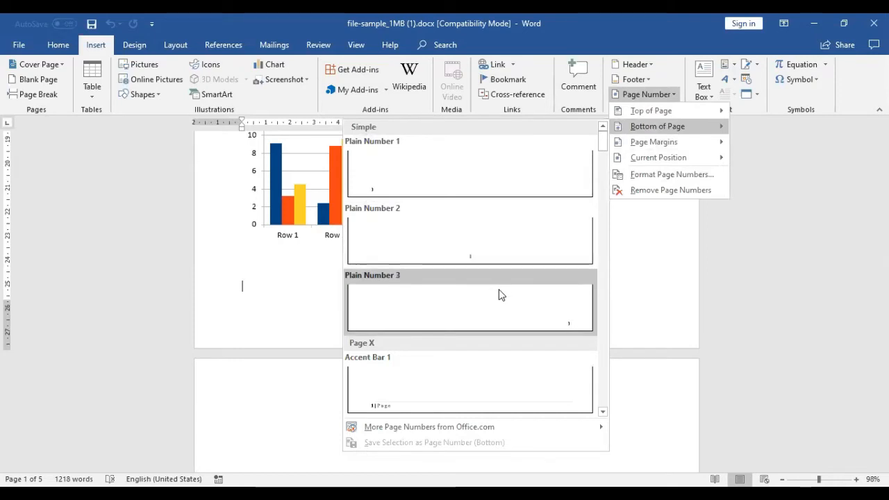
{"action": "left_click", "coordinate": [474, 262]}
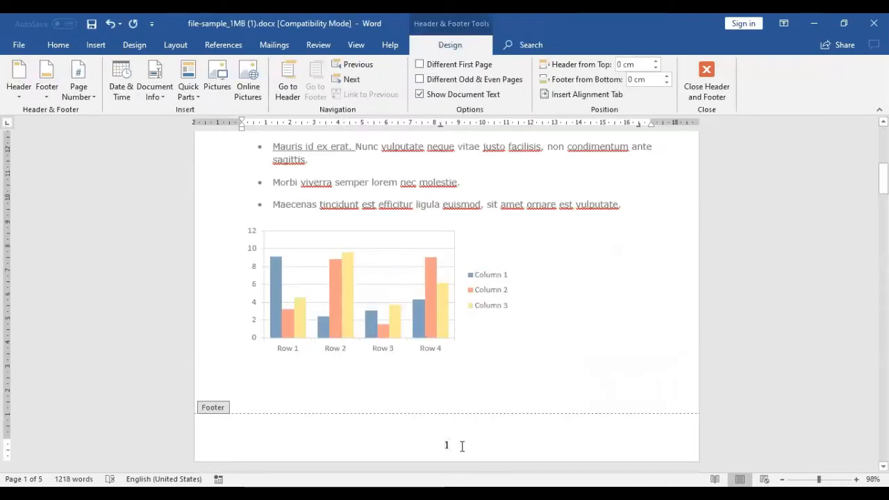
Step: Change the footer page number's format to uppercase Roman numerals (I, II, III, ...)
{"action": "left_click_drag", "start_coordinate": [462, 447], "coordinate": [444, 447]}
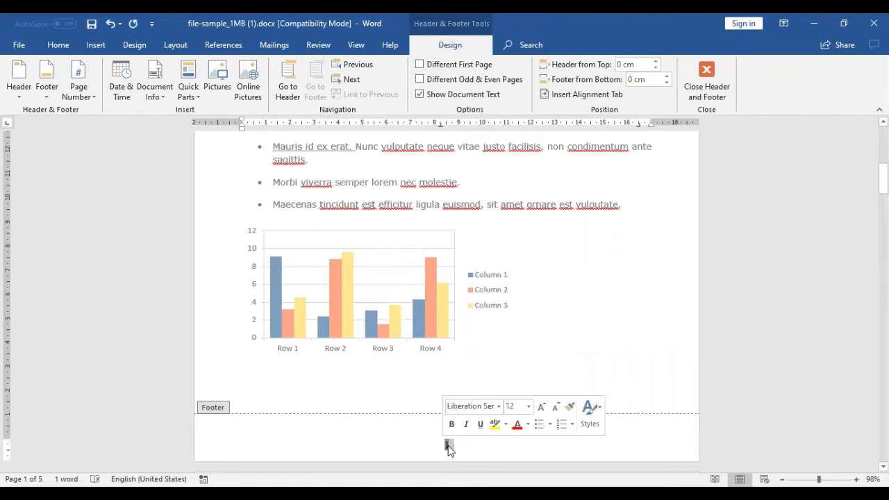
{"action": "right_click", "coordinate": [448, 450]}
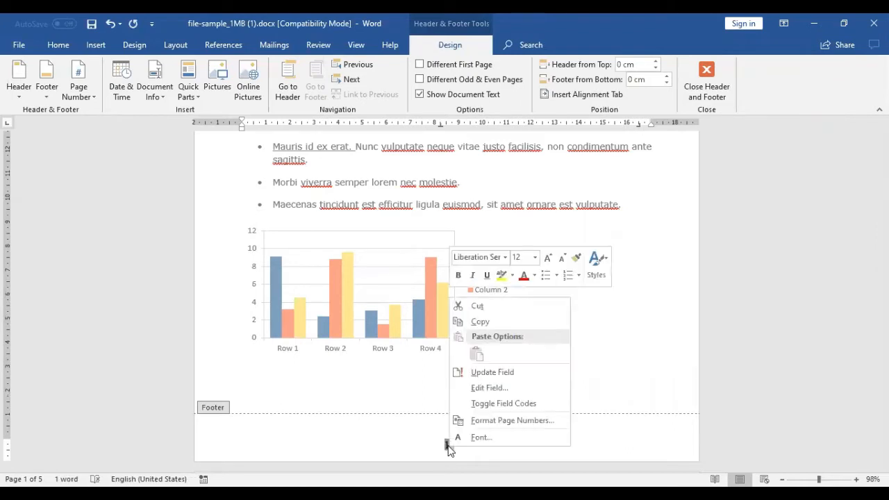
{"action": "left_click", "coordinate": [481, 422]}
{"action": "left_click", "coordinate": [496, 180]}
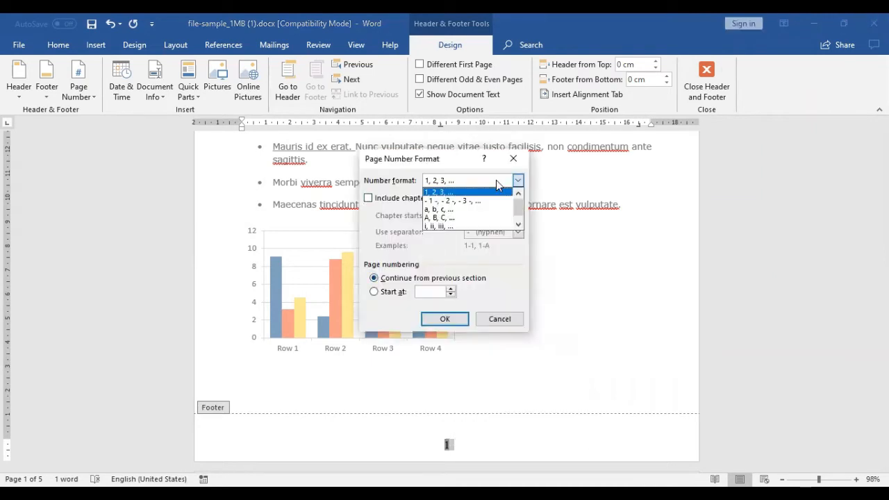
{"action": "left_click_drag", "start_coordinate": [519, 207], "coordinate": [521, 219]}
{"action": "left_click", "coordinate": [462, 227]}
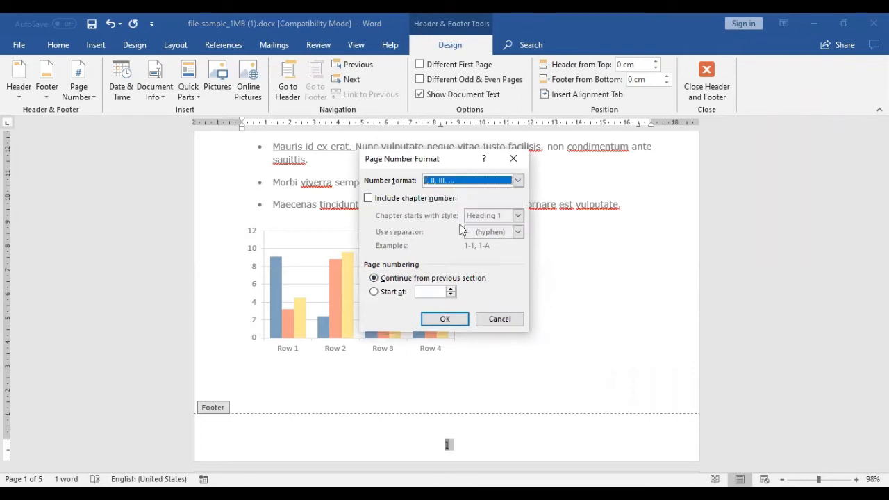
{"action": "left_click", "coordinate": [446, 320]}
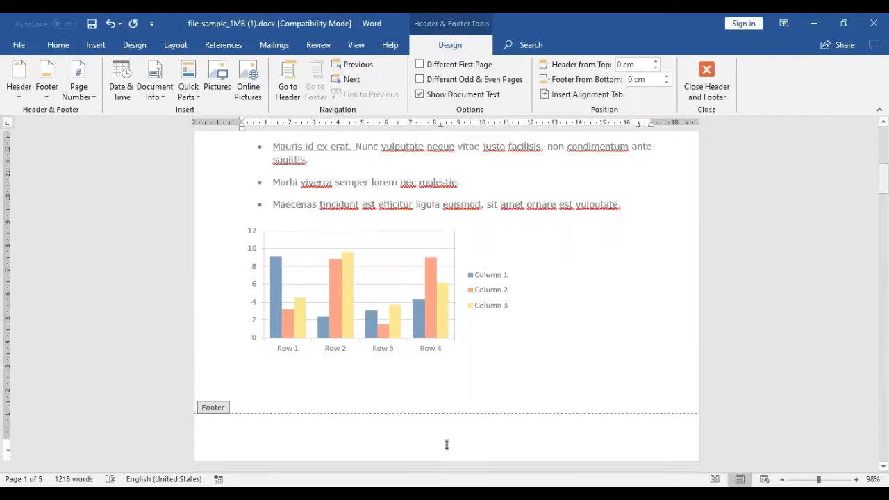
Step: From the footer of page 4, set up a new section with section start New page, applied to This point forward
{"action": "left_click_drag", "start_coordinate": [883, 179], "coordinate": [883, 389]}
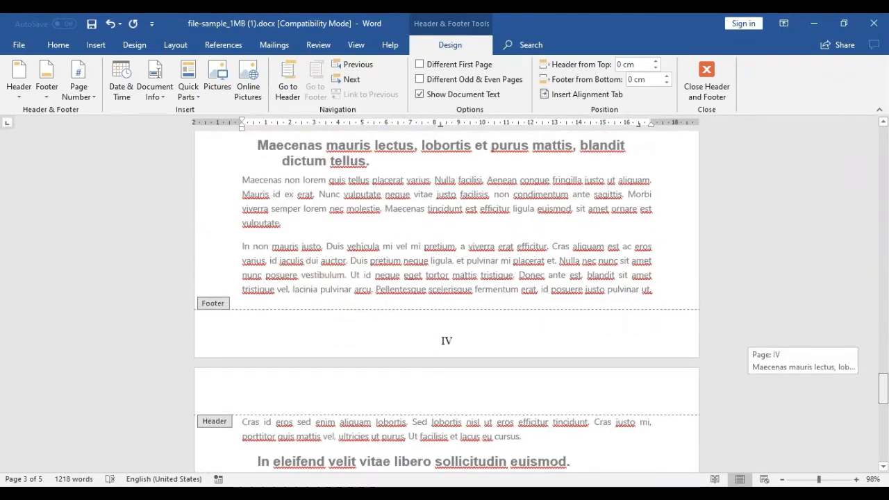
{"action": "left_click", "coordinate": [471, 349]}
{"action": "left_click_drag", "start_coordinate": [463, 341], "coordinate": [439, 341]}
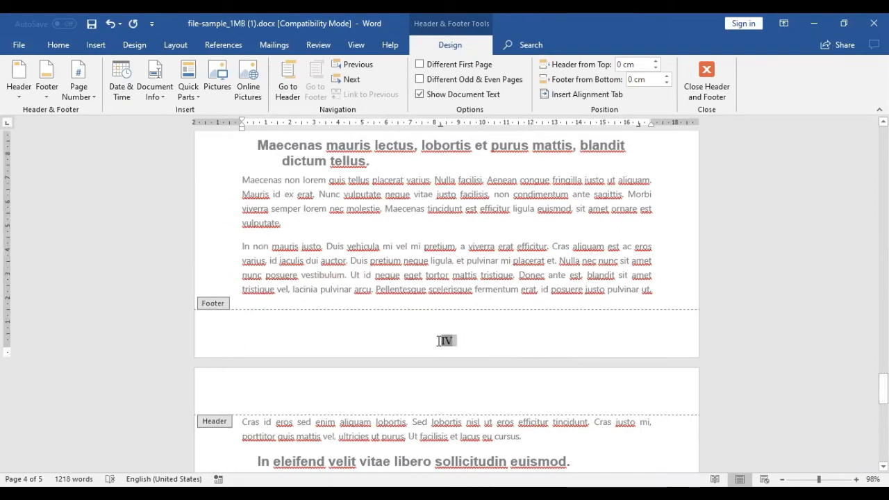
{"action": "left_click", "coordinate": [484, 341]}
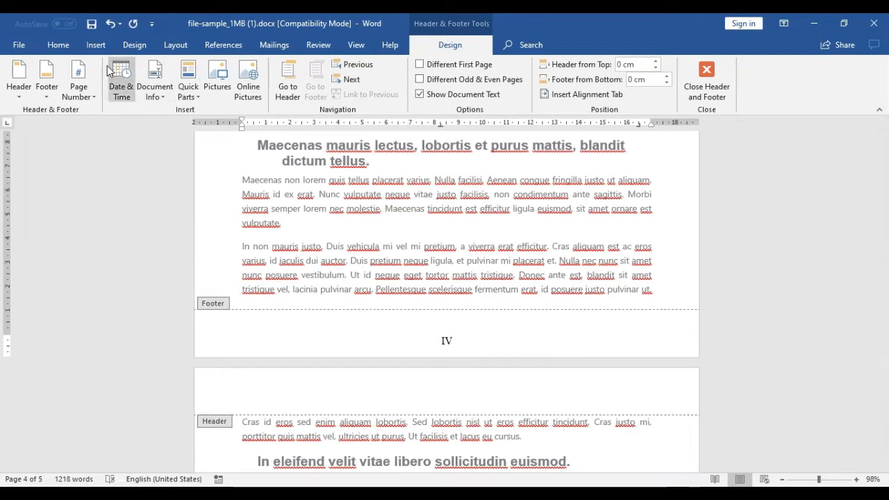
{"action": "left_click", "coordinate": [172, 45]}
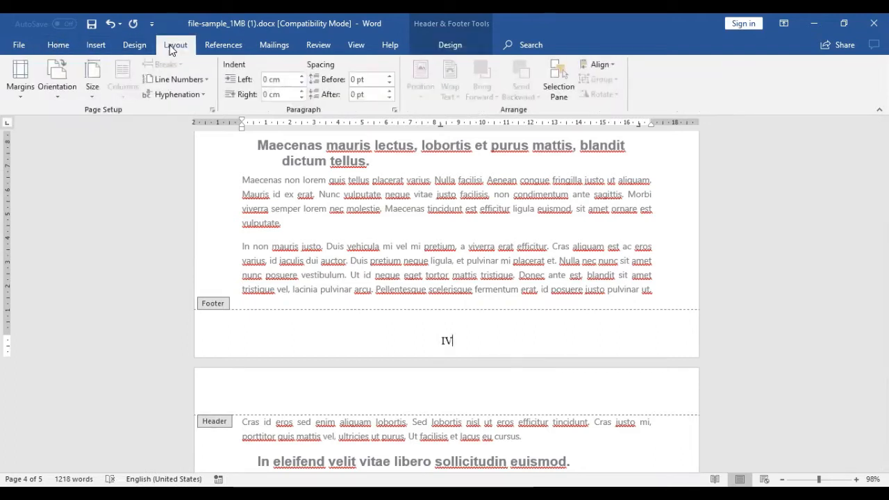
{"action": "left_click", "coordinate": [90, 99]}
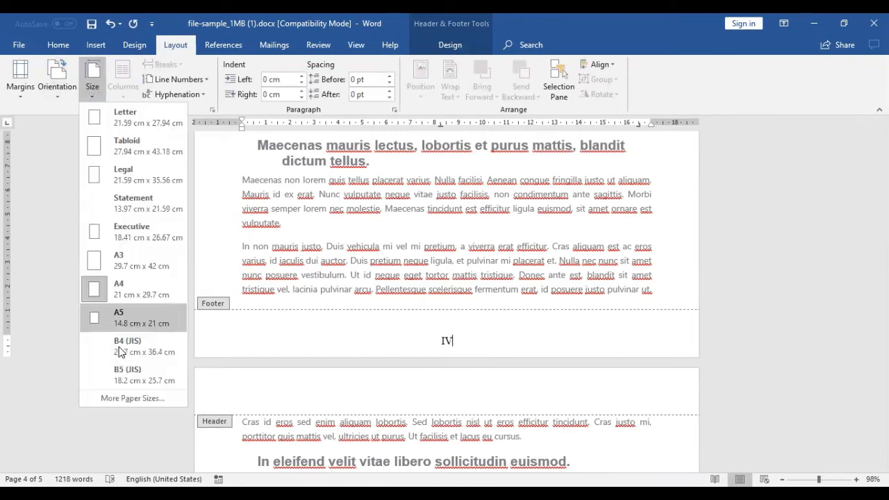
{"action": "left_click", "coordinate": [122, 398]}
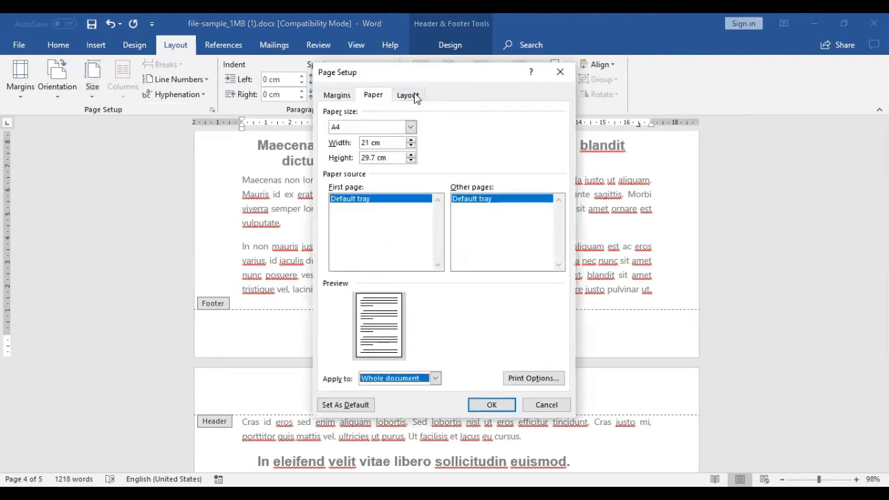
{"action": "left_click", "coordinate": [415, 97]}
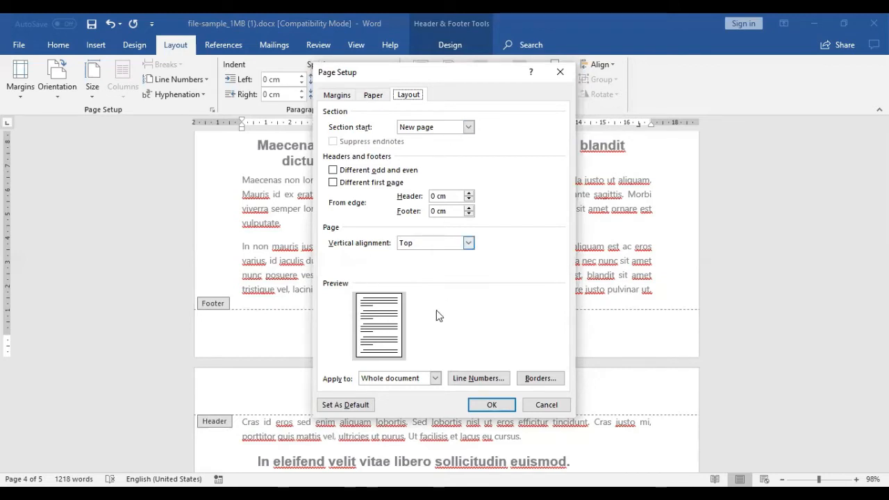
{"action": "left_click", "coordinate": [448, 128]}
{"action": "left_click", "coordinate": [436, 156]}
{"action": "left_click", "coordinate": [410, 380]}
{"action": "left_click", "coordinate": [408, 400]}
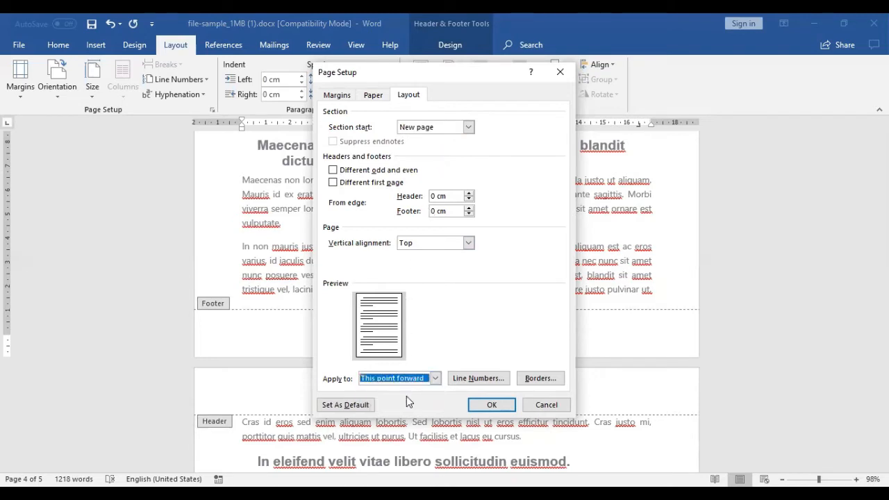
{"action": "left_click", "coordinate": [491, 406]}
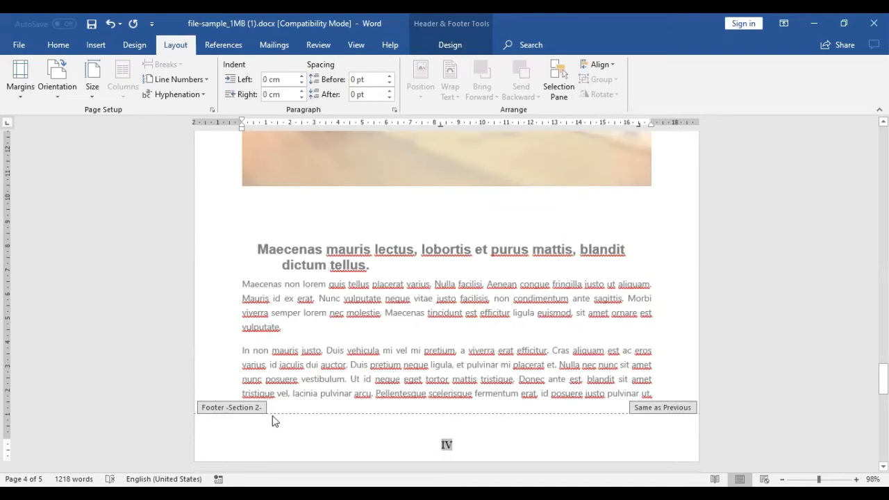
Step: Format the Section 2 footer page number as 1, 2, 3, ... starting at 1, and return to the document body
{"action": "left_click", "coordinate": [463, 445]}
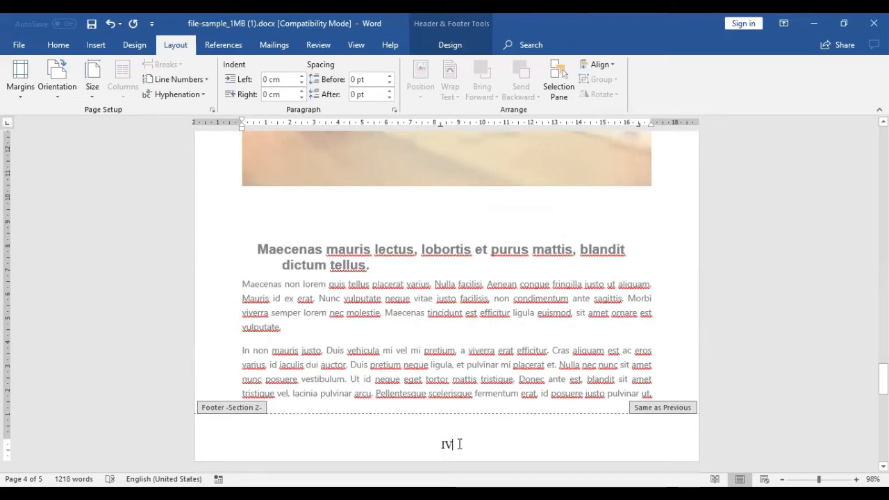
{"action": "double_click", "coordinate": [447, 444]}
{"action": "right_click", "coordinate": [446, 447]}
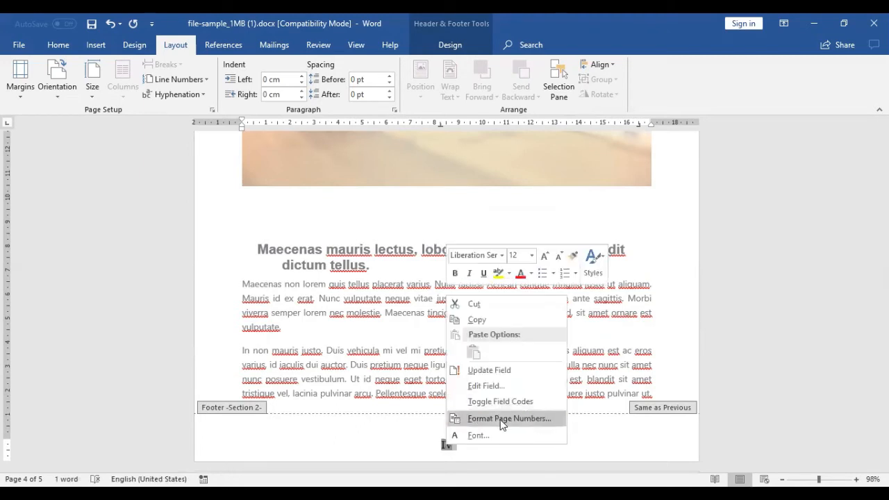
{"action": "left_click", "coordinate": [503, 419]}
{"action": "left_click", "coordinate": [518, 180]}
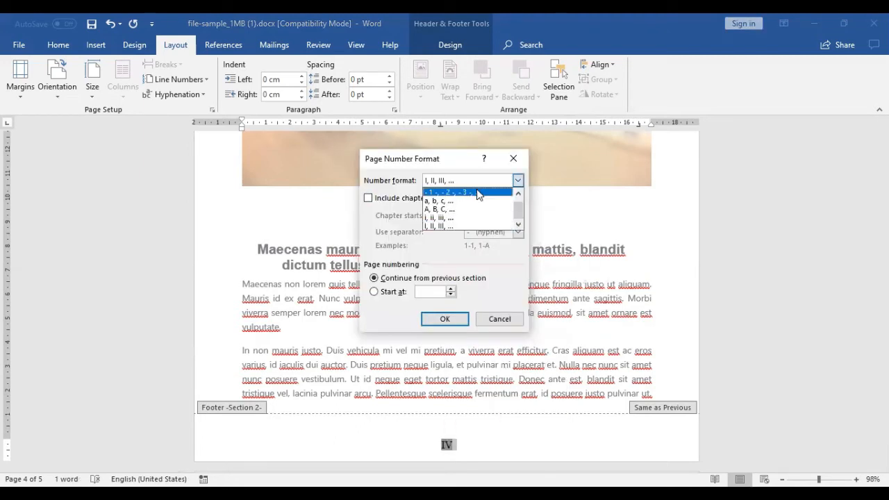
{"action": "left_click", "coordinate": [518, 193]}
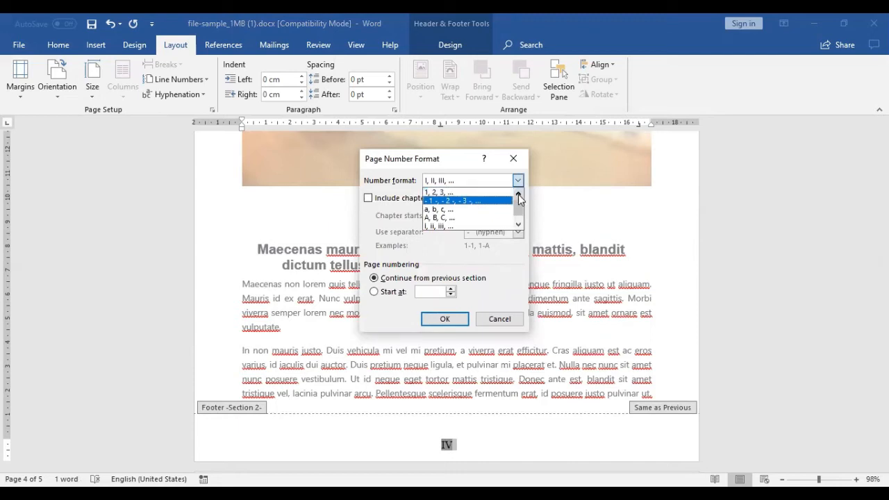
{"action": "left_click", "coordinate": [490, 194]}
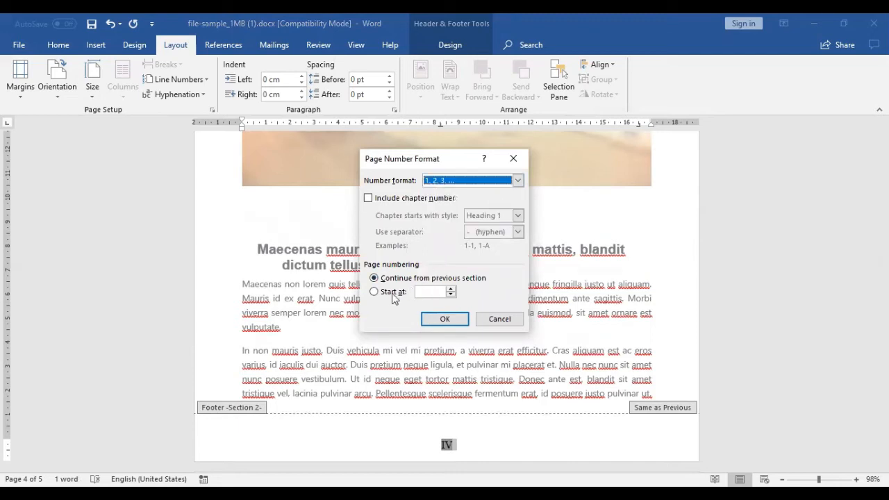
{"action": "left_click", "coordinate": [378, 294]}
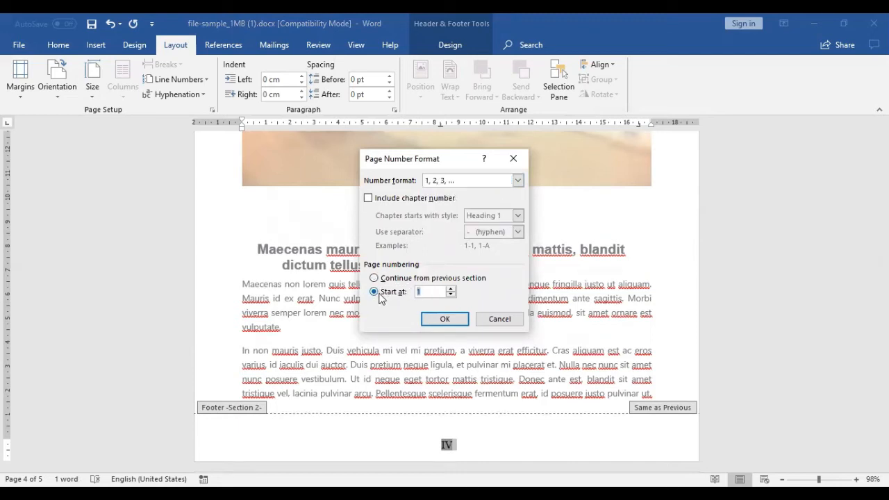
{"action": "left_click", "coordinate": [446, 318]}
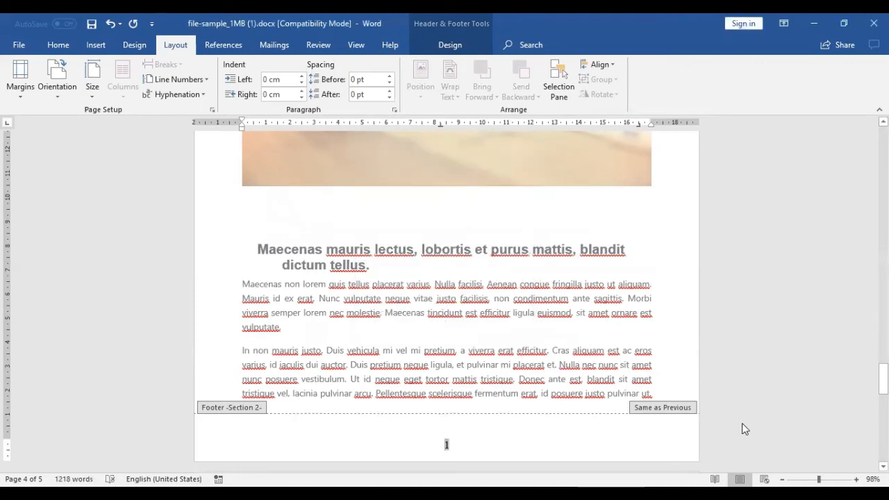
{"action": "double_click", "coordinate": [690, 384]}
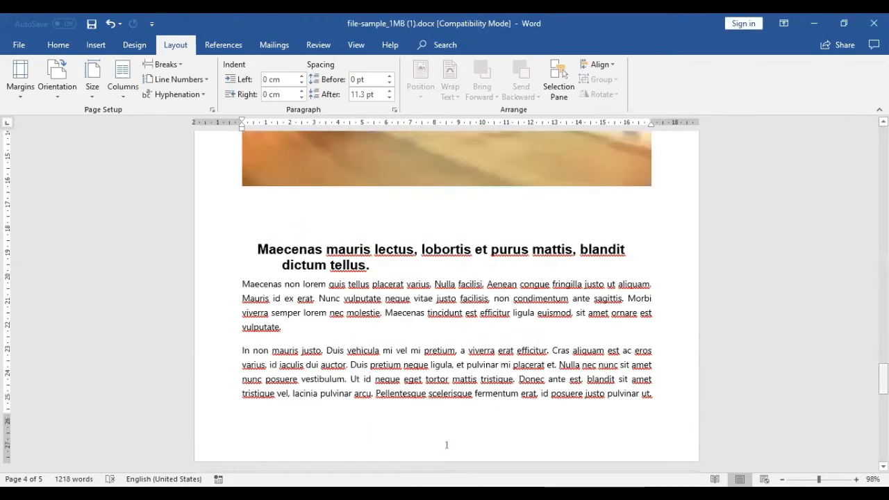
Step: Check the footer page numbers on the last page and, zoomed out, on the pages either side of the section change
{"action": "left_click_drag", "start_coordinate": [884, 379], "coordinate": [883, 444]}
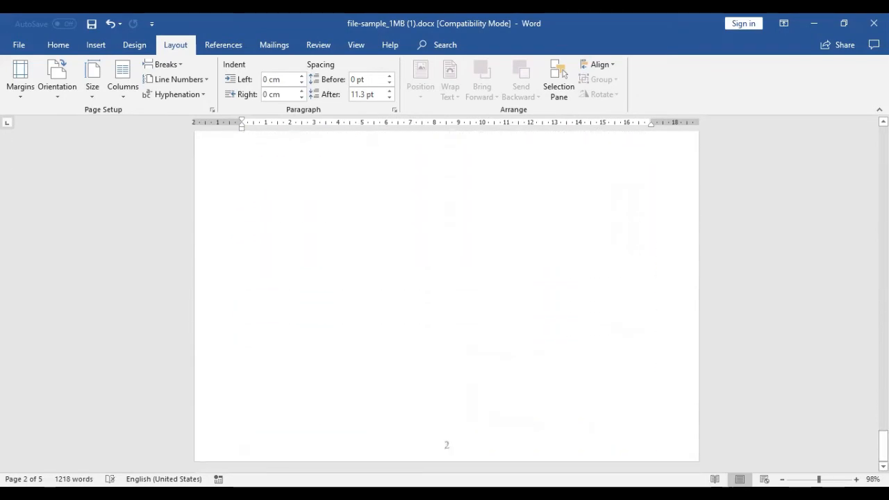
{"action": "mouse_move", "coordinate": [819, 480]}
{"action": "left_mouse_down"}
{"action": "mouse_move", "coordinate": [789, 481]}
{"action": "mouse_move", "coordinate": [806, 480]}
{"action": "left_mouse_up"}
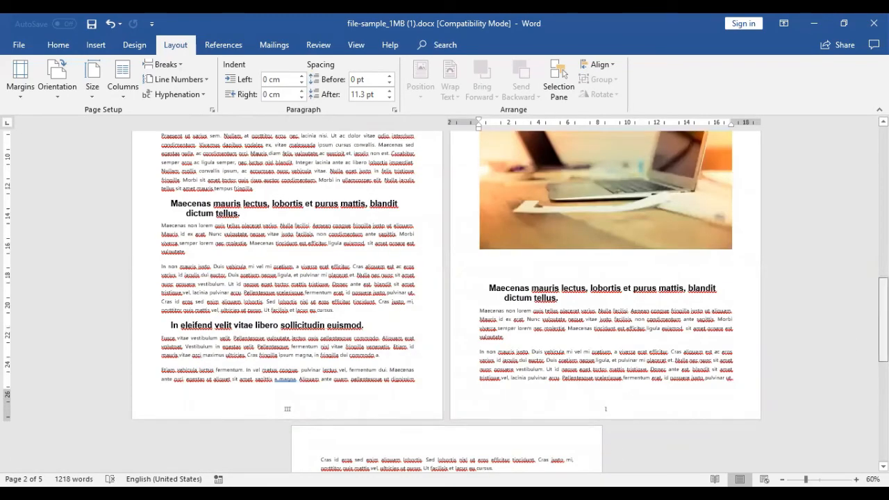
{"action": "left_click_drag", "start_coordinate": [883, 330], "coordinate": [883, 322]}
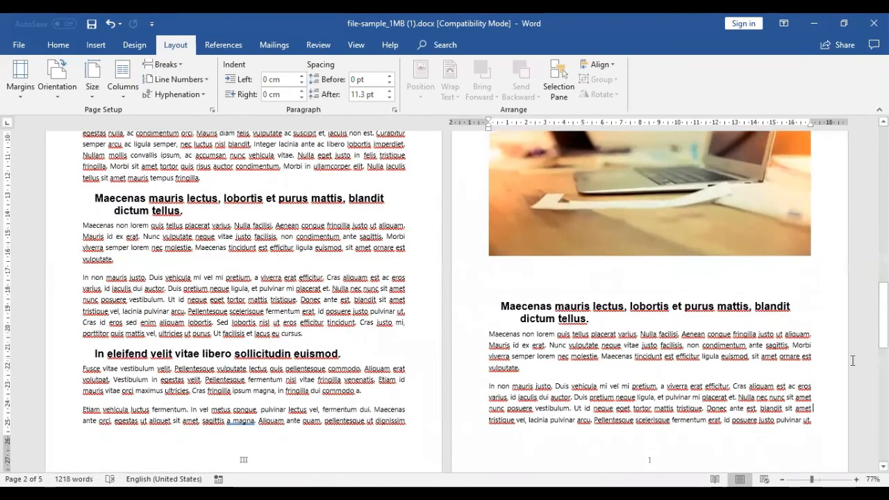
{"action": "scroll", "coordinate": [813, 408], "scroll_direction": "down", "scroll_amount": 1}
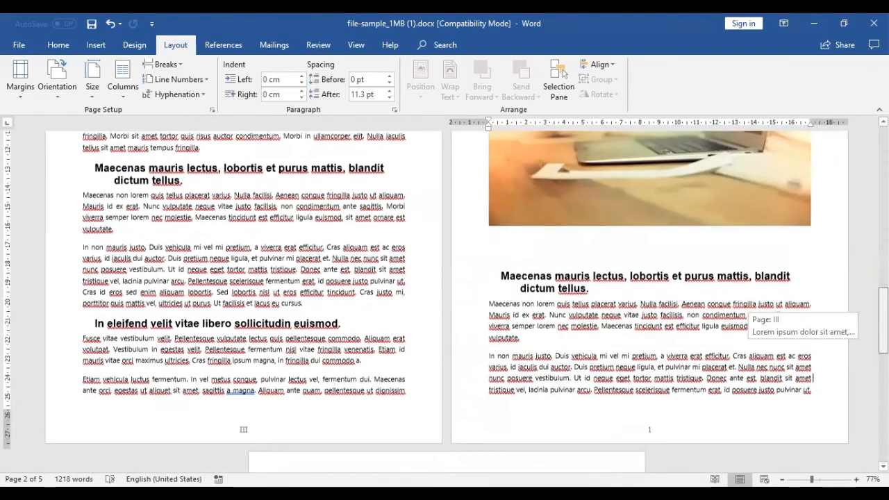